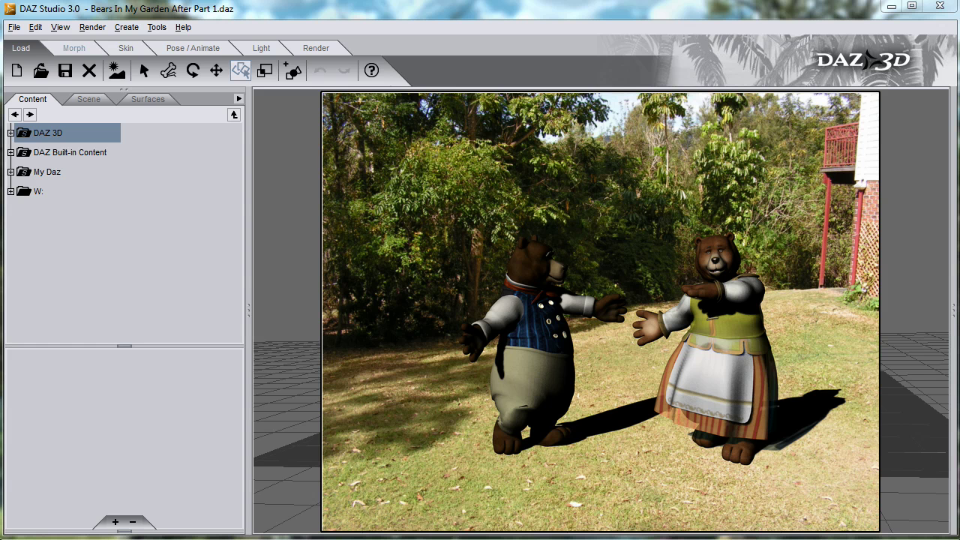
# - View the finished Bears In My Garden.jpg render in Windows Photo Viewer, then minimize it
pyautogui.hotkey('alt', 'Tab')
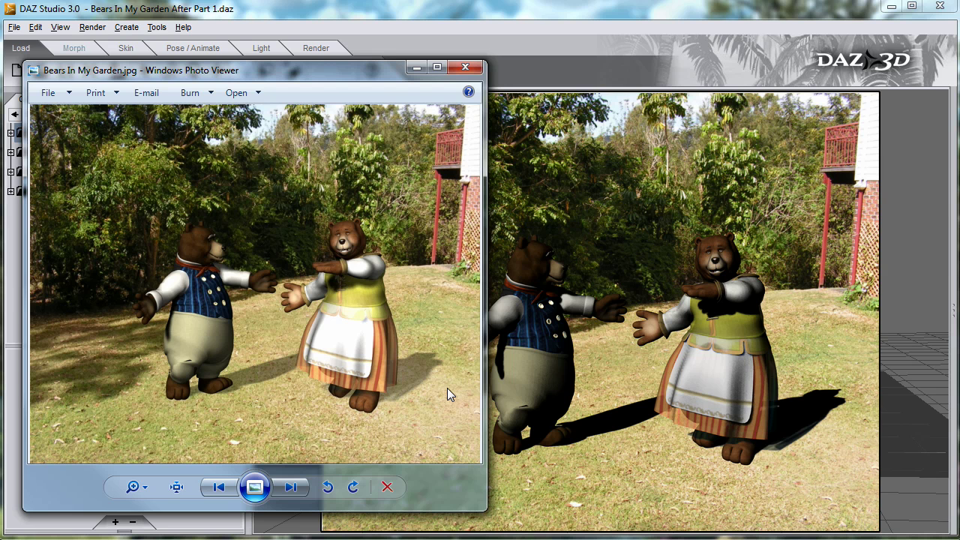
pyautogui.click(417, 68)
# - Open the Shader Mixer [BETA] for the ground surface and disconnect In Shadow from Opacity Color
pyautogui.click(148, 99)
pyautogui.click(63, 28)
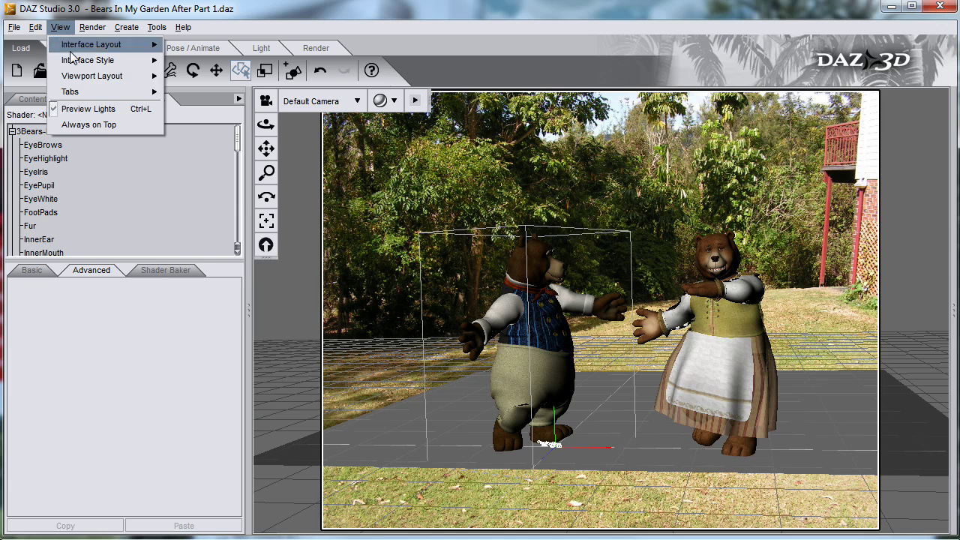
pyautogui.moveTo(75, 92)
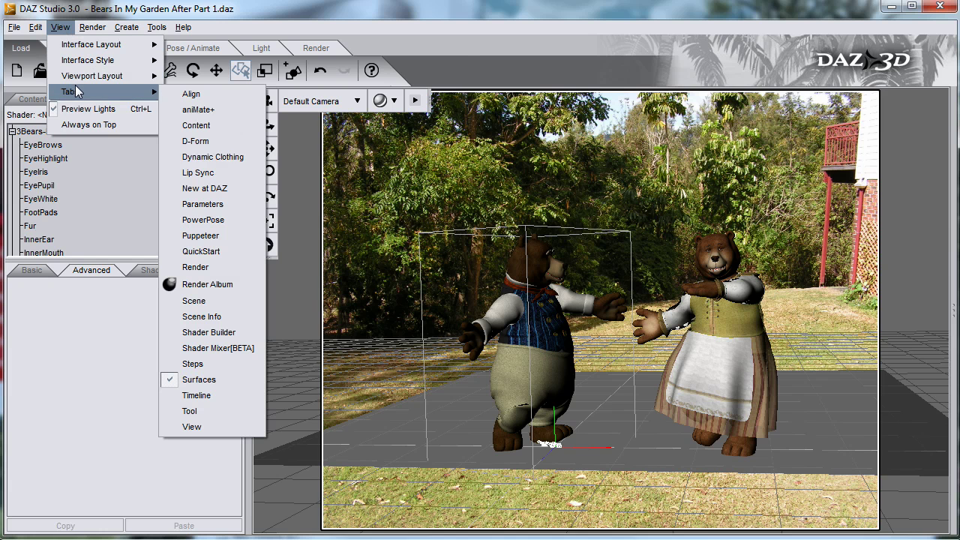
pyautogui.click(209, 346)
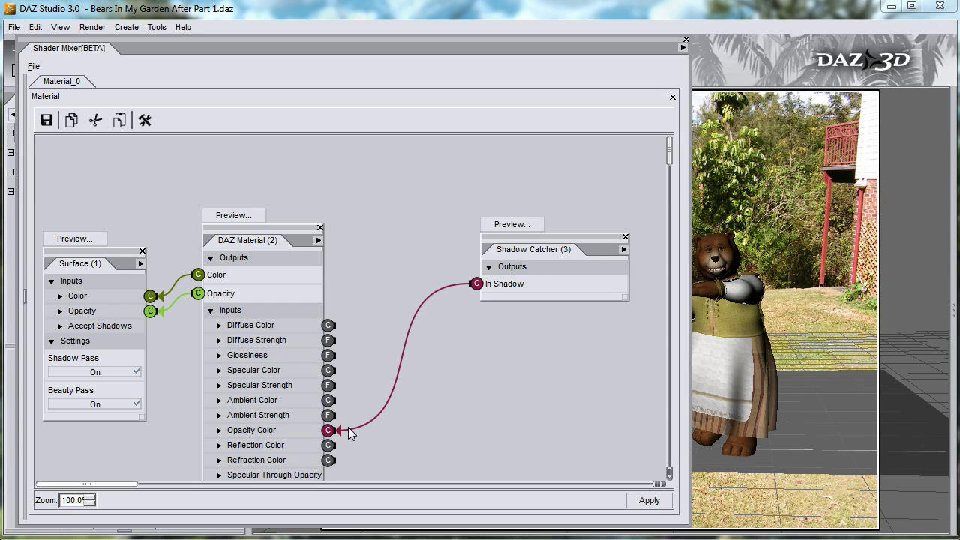
pyautogui.rightClick(329, 433)
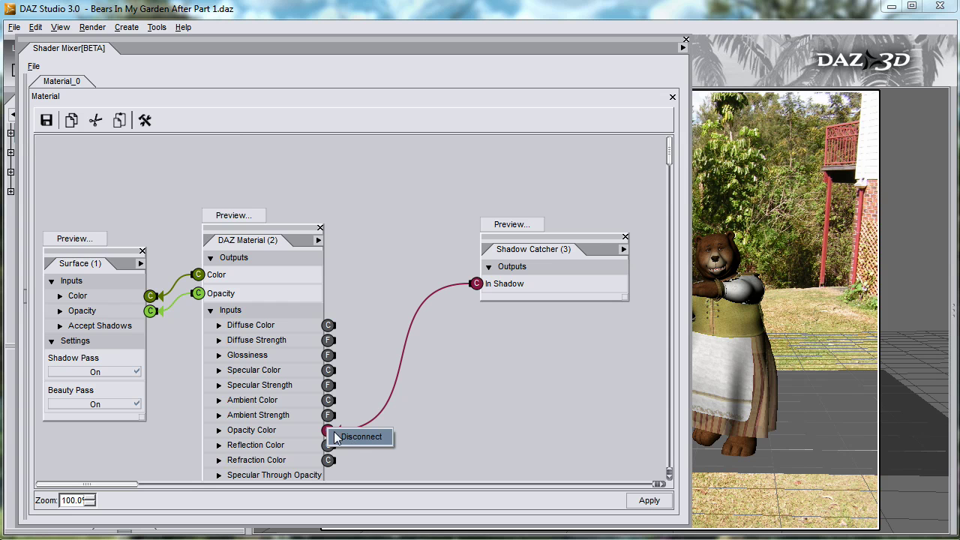
pyautogui.click(356, 439)
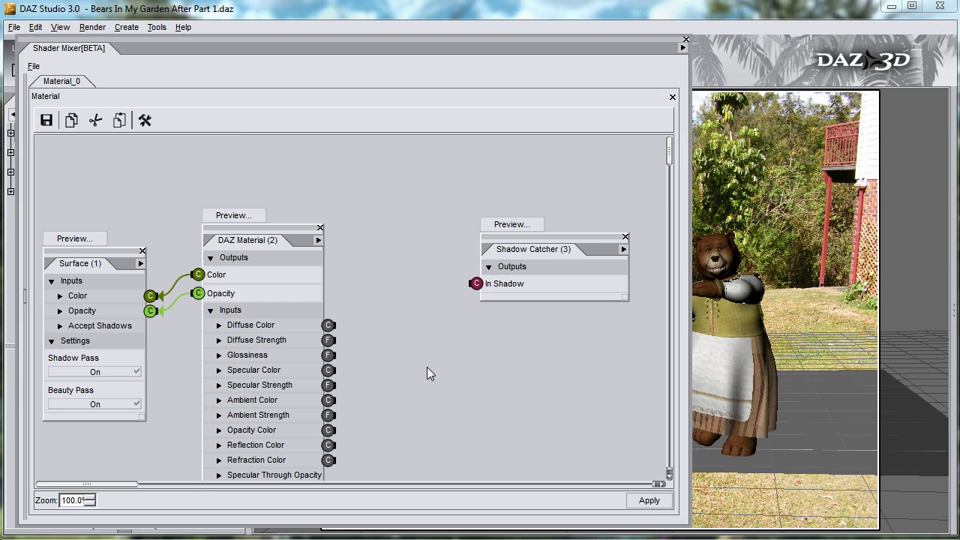
# - Insert a Functions > Math > Mix brick and drag Shadow Catcher and Mix apart
pyautogui.rightClick(349, 160)
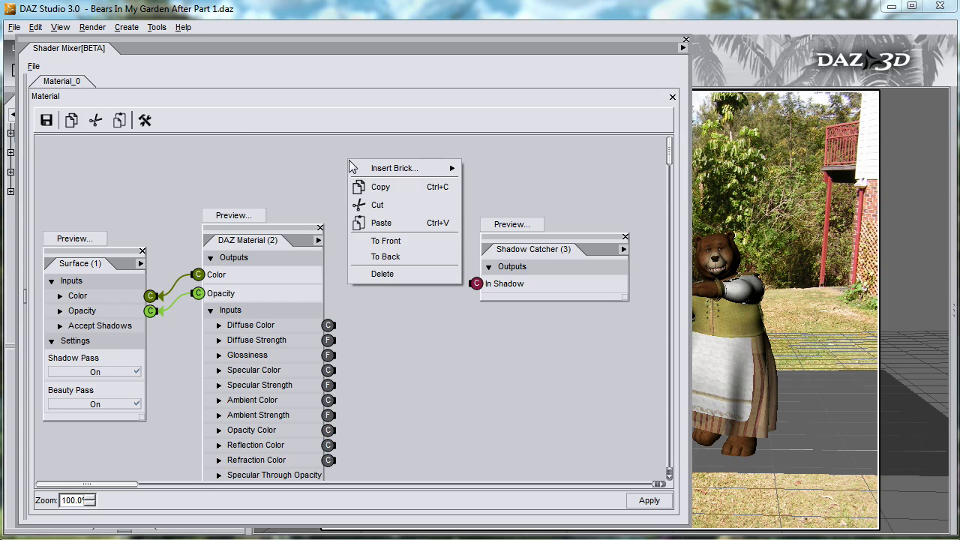
pyautogui.moveTo(381, 168)
pyautogui.moveTo(479, 179)
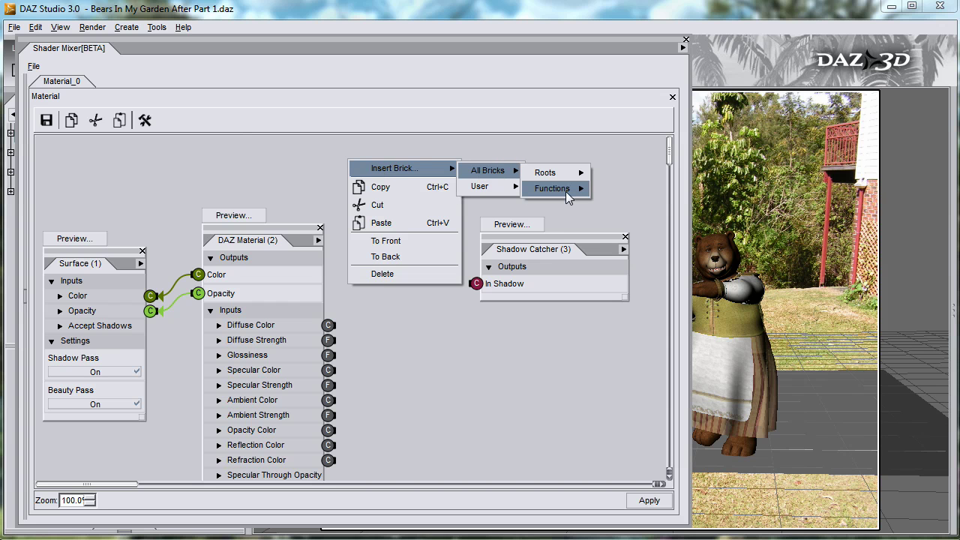
pyautogui.moveTo(570, 191)
pyautogui.moveTo(635, 193)
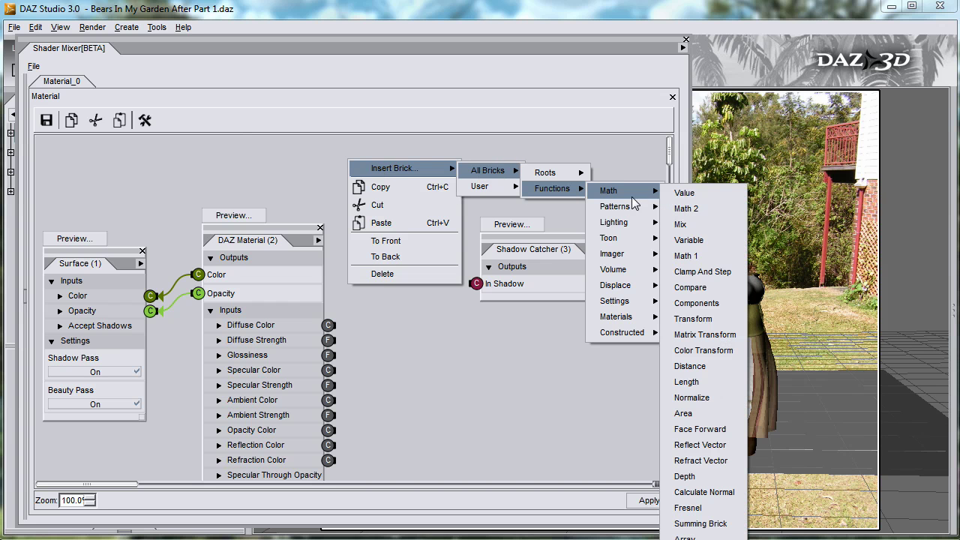
pyautogui.click(714, 225)
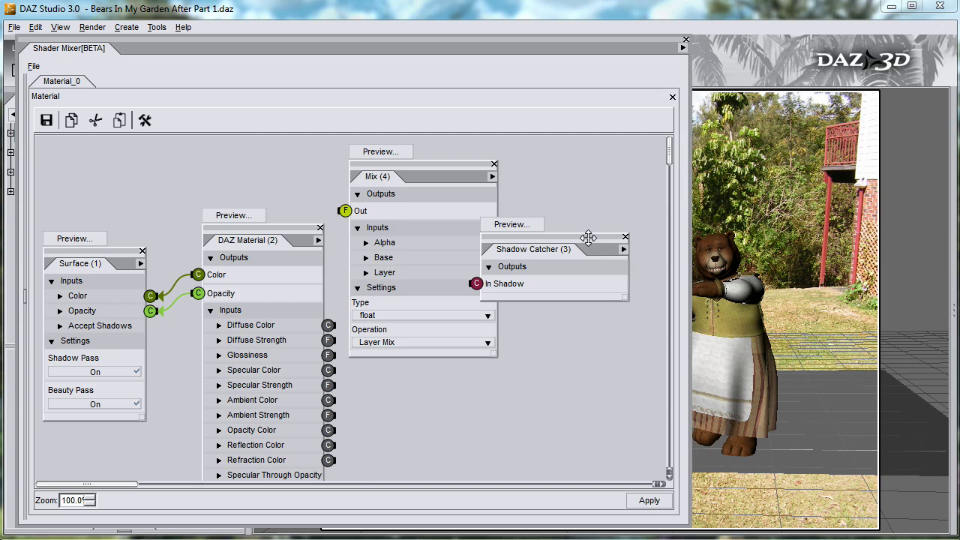
pyautogui.moveTo(589, 238); pyautogui.dragTo(649, 230)
pyautogui.moveTo(451, 162); pyautogui.dragTo(466, 168)
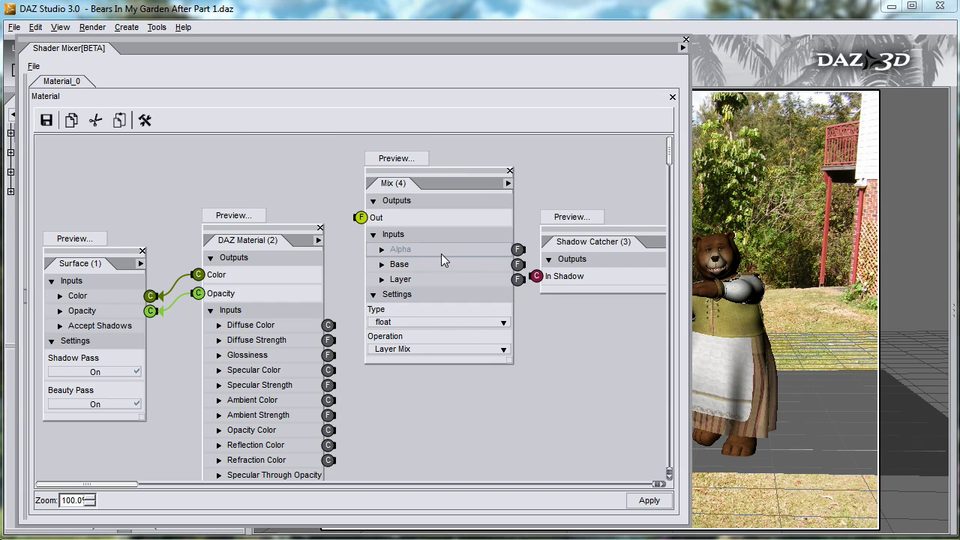
# - Set the Mix brick's type to color with a red Base colour
pyautogui.click(413, 321)
pyautogui.click(415, 343)
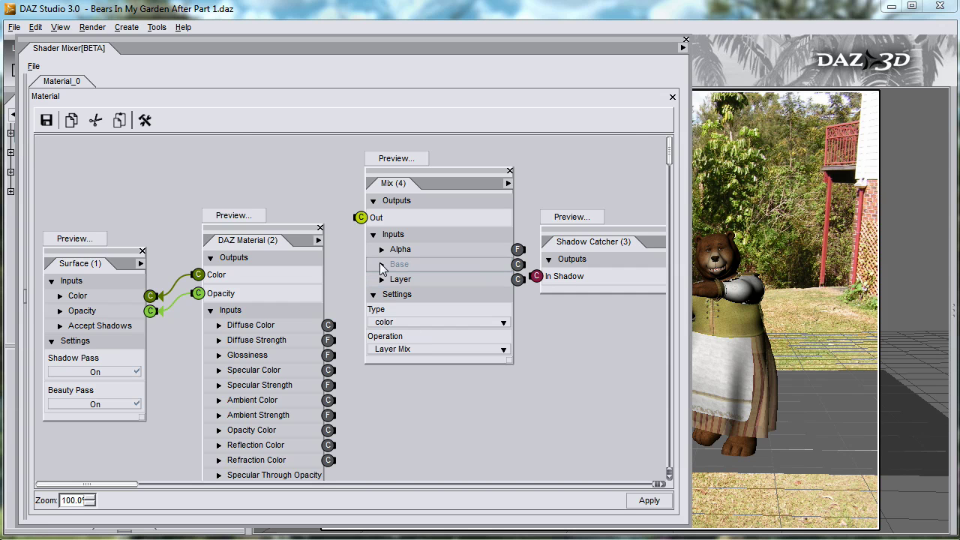
pyautogui.click(416, 266)
pyautogui.click(420, 293)
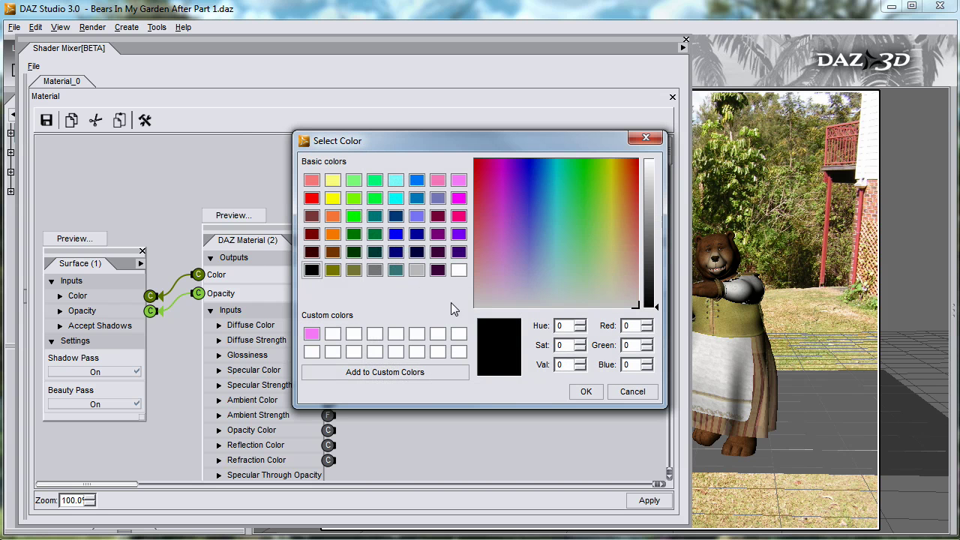
pyautogui.click(312, 199)
pyautogui.click(584, 392)
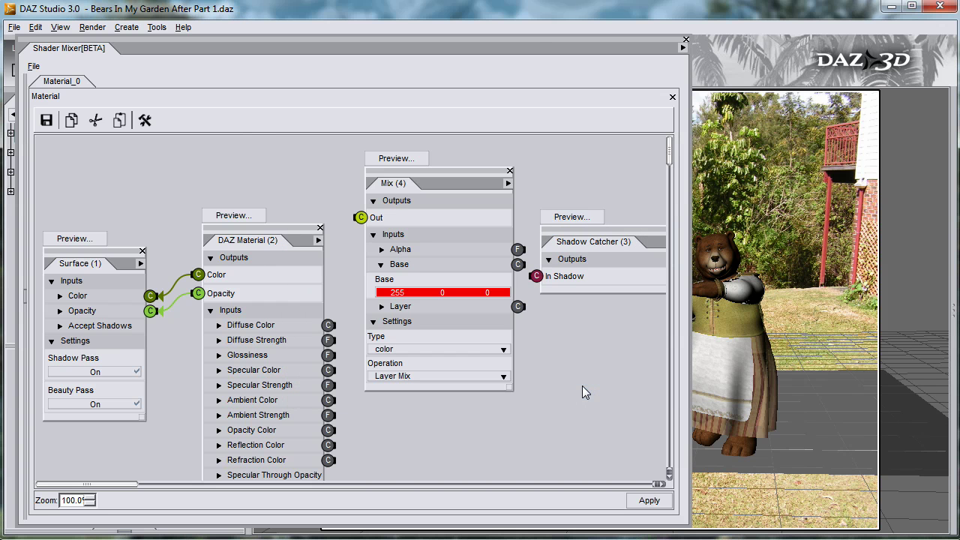
# - Give the Mix a blue Layer, wire its Out to Diffuse Color, and apply the shader
pyautogui.click(382, 306)
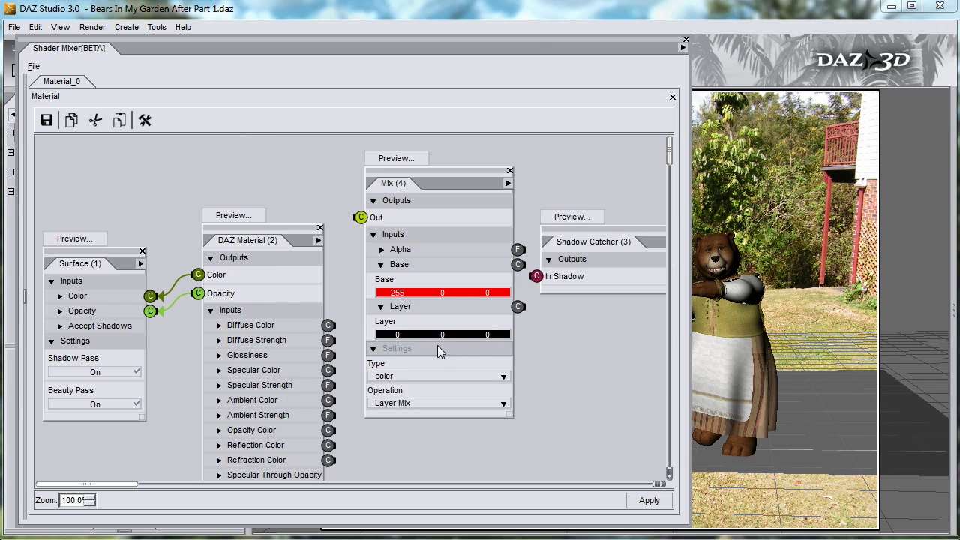
pyautogui.click(443, 333)
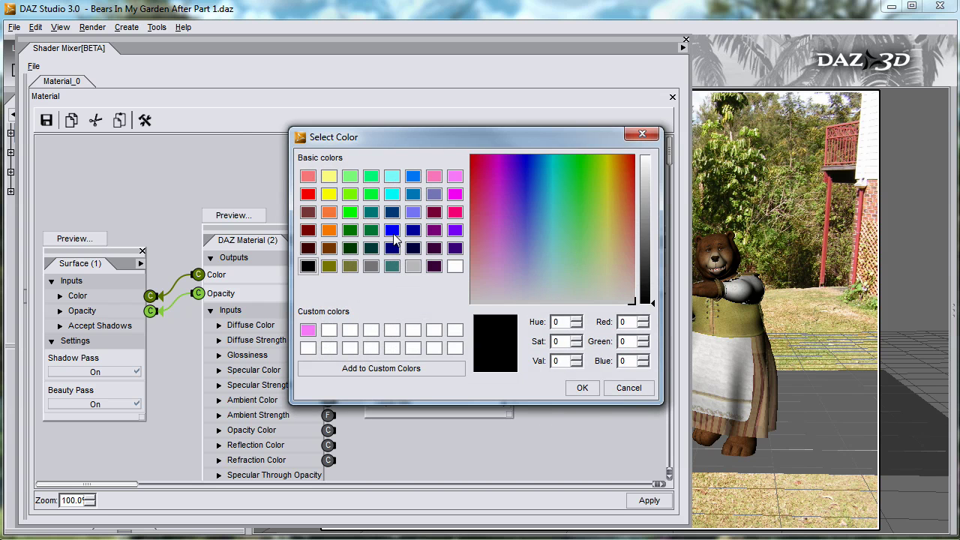
pyautogui.click(392, 232)
pyautogui.click(578, 388)
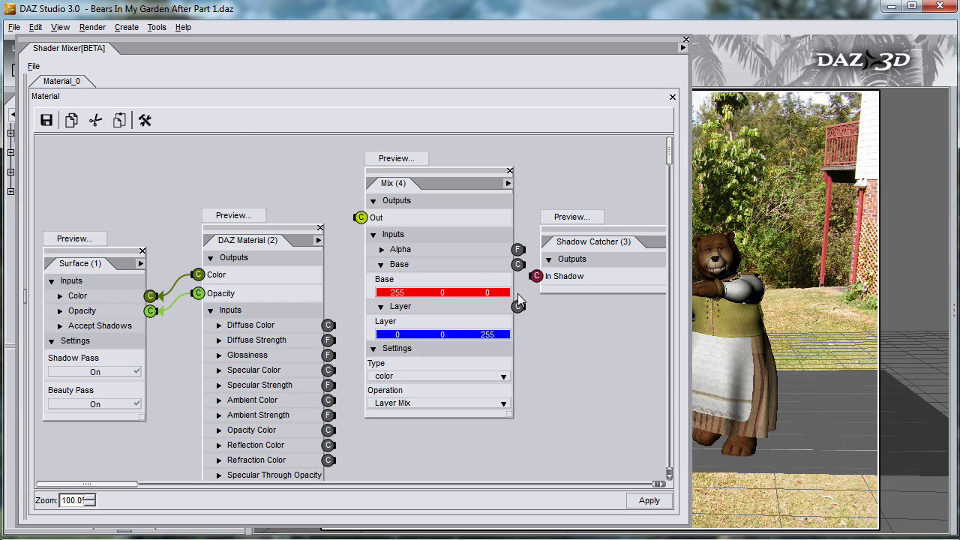
pyautogui.moveTo(361, 218); pyautogui.dragTo(332, 326)
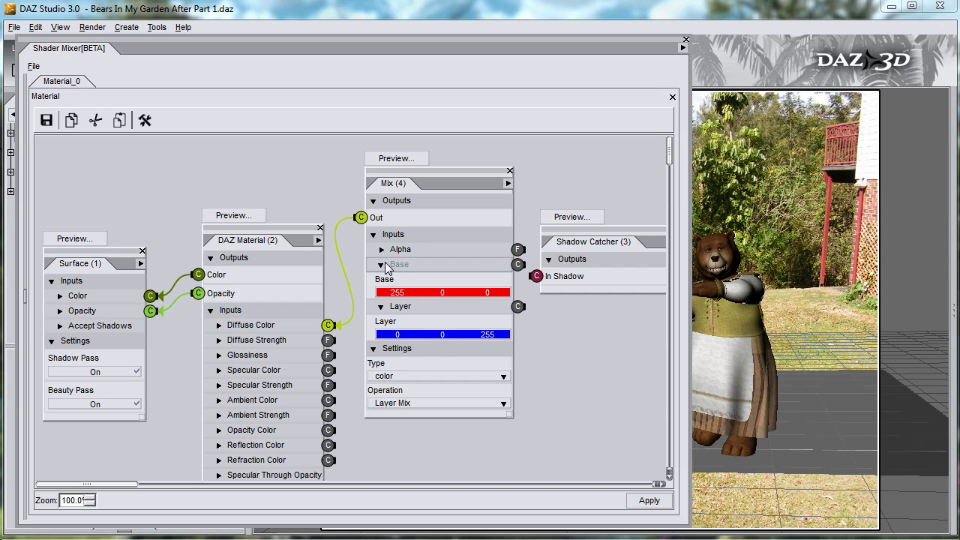
pyautogui.click(382, 251)
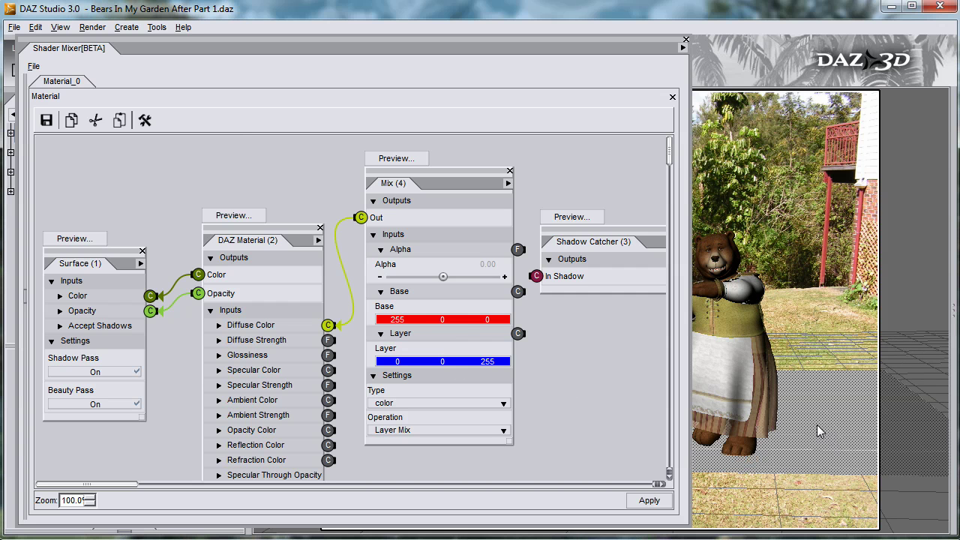
pyautogui.click(650, 500)
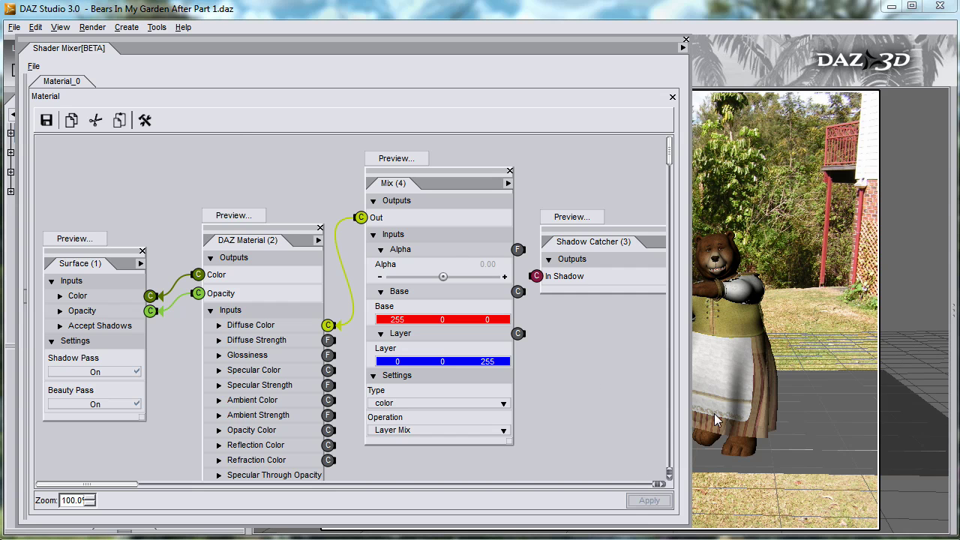
pyautogui.click(157, 27)
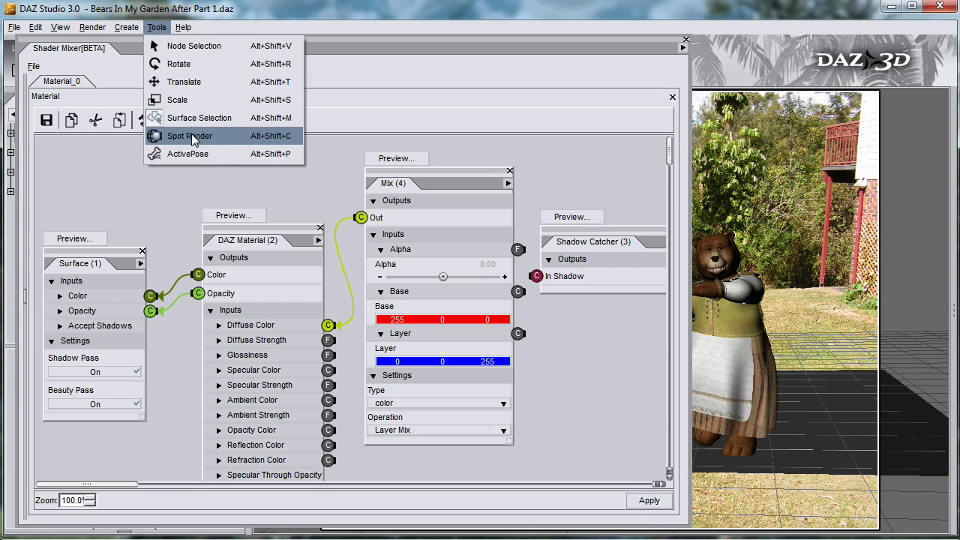
# - Spot-render a ground patch by the bear and apply Mix Alpha 1
pyautogui.click(191, 137)
pyautogui.moveTo(827, 452); pyautogui.dragTo(777, 492)
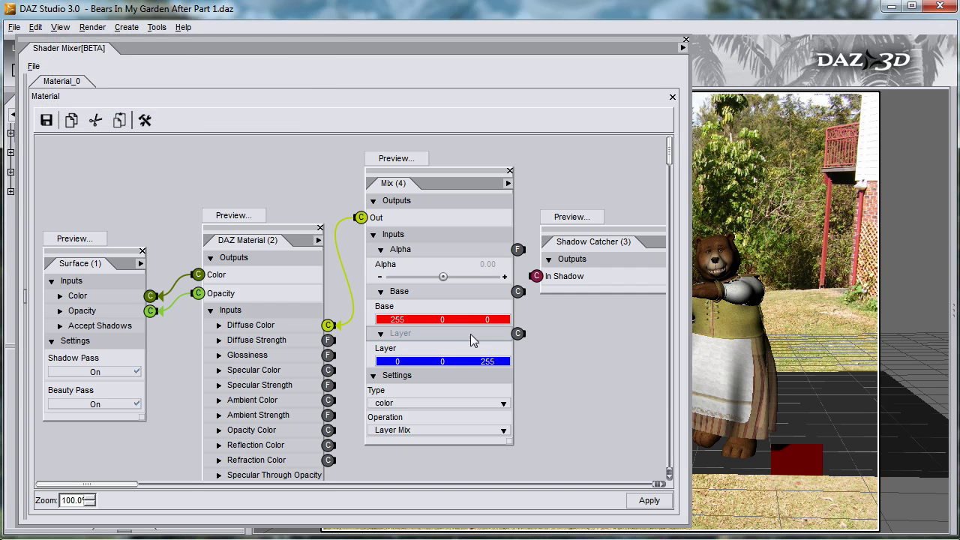
pyautogui.click(492, 264)
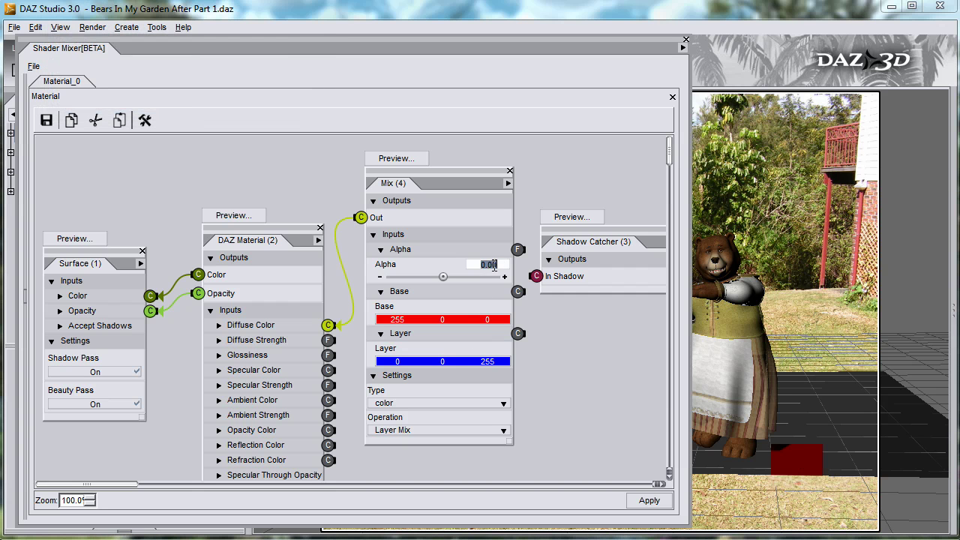
pyautogui.write('1')
pyautogui.press('Return')
pyautogui.click(637, 503)
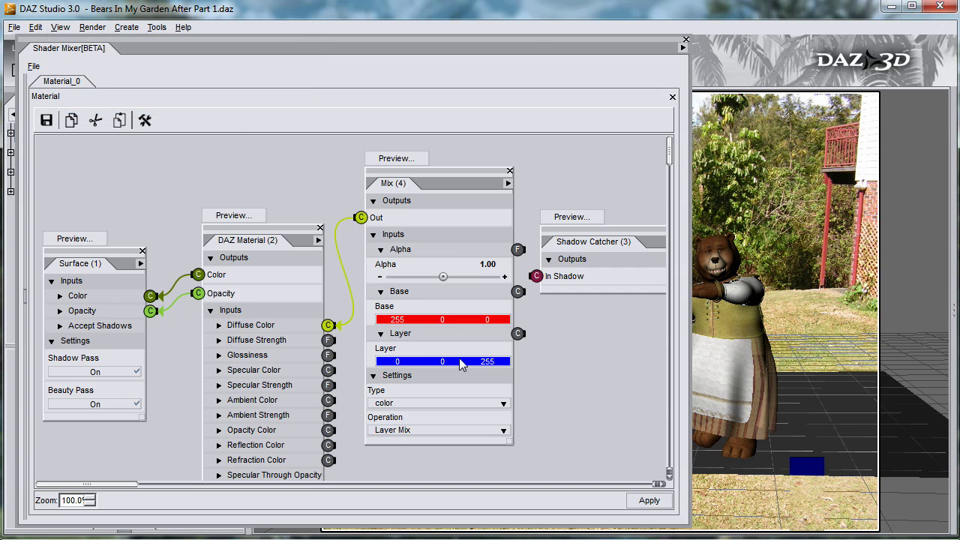
# - Change the Mix Alpha to 0.5 and apply the shader again
pyautogui.click(488, 265)
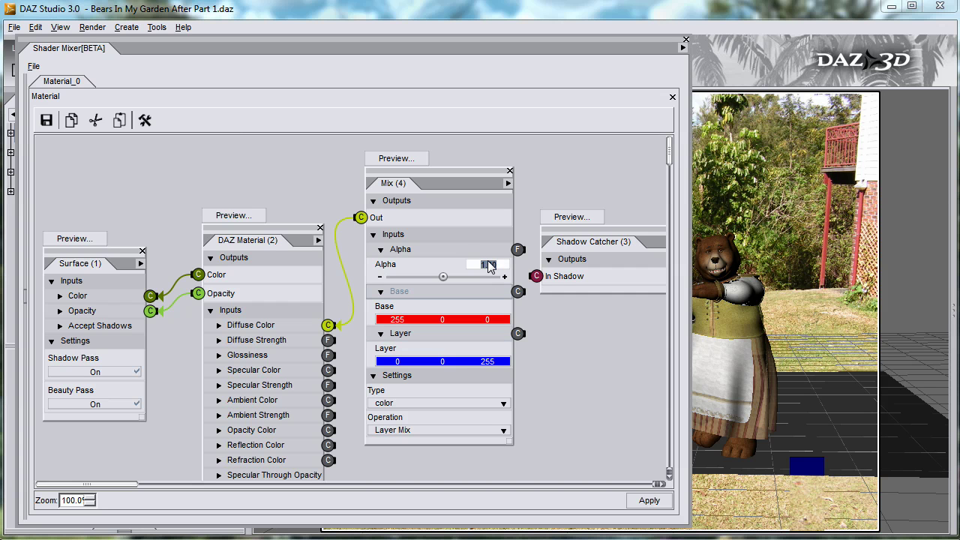
pyautogui.write('0.5')
pyautogui.press('Return')
pyautogui.click(651, 503)
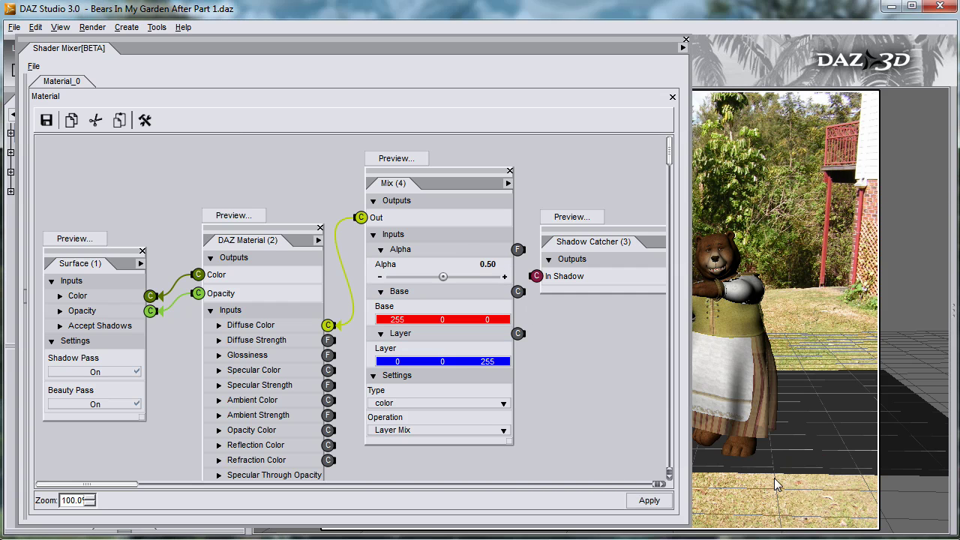
# - Re-run the spot render and link Shadow Catcher's In Shadow to the Mix Base input
pyautogui.hotkey('ctrl', 'r')
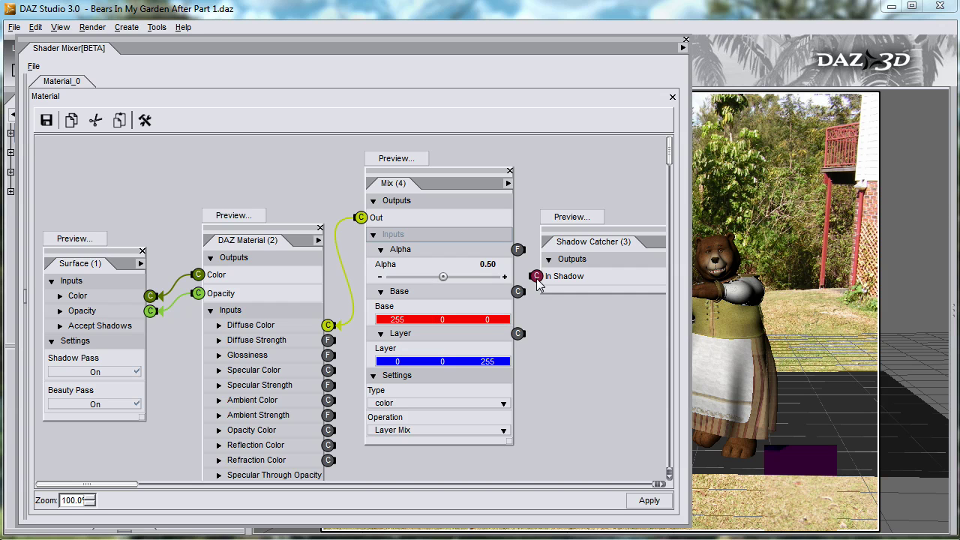
pyautogui.moveTo(537, 278); pyautogui.dragTo(518, 293)
pyautogui.click(384, 292)
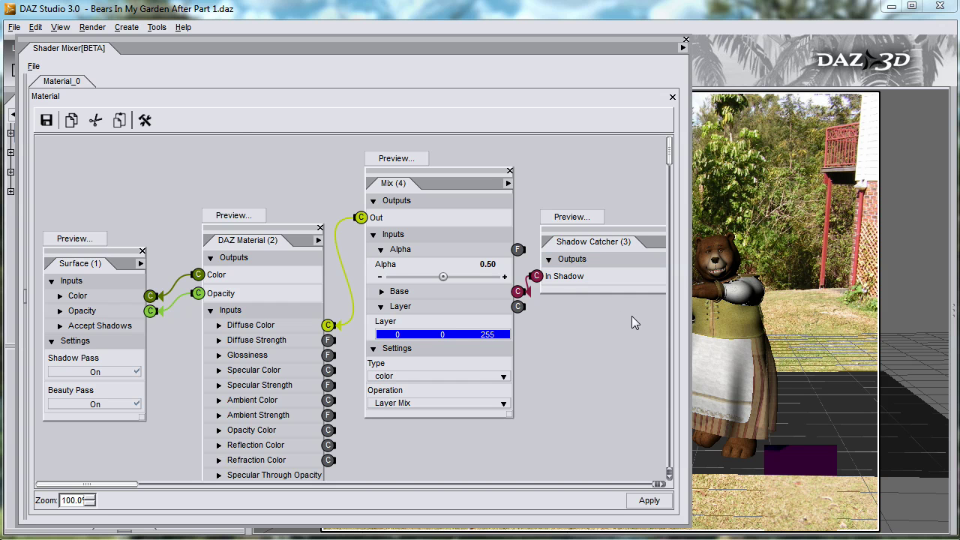
# - Make the Mix Layer colour black (0, 0, 0) and set its Alpha to 0
pyautogui.click(459, 335)
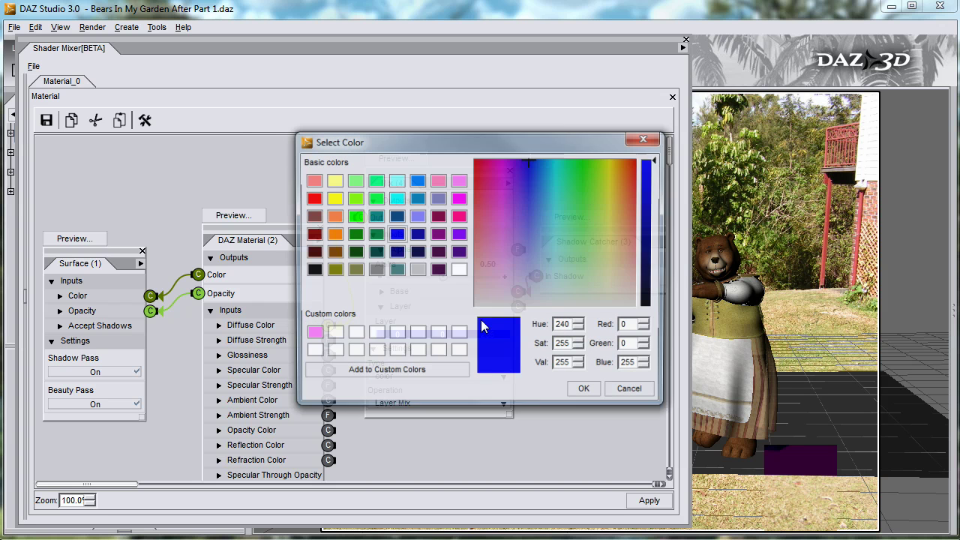
pyautogui.click(313, 269)
pyautogui.click(585, 391)
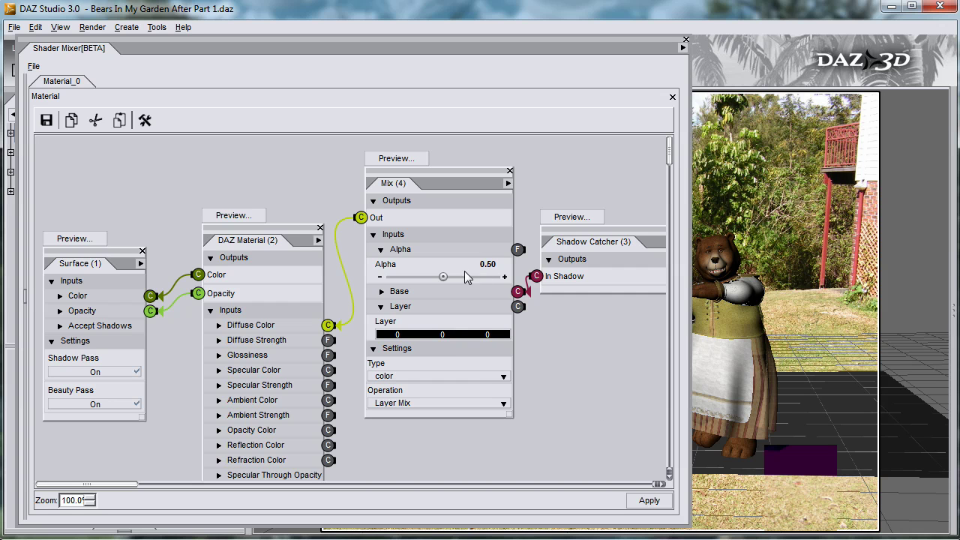
pyautogui.click(492, 268)
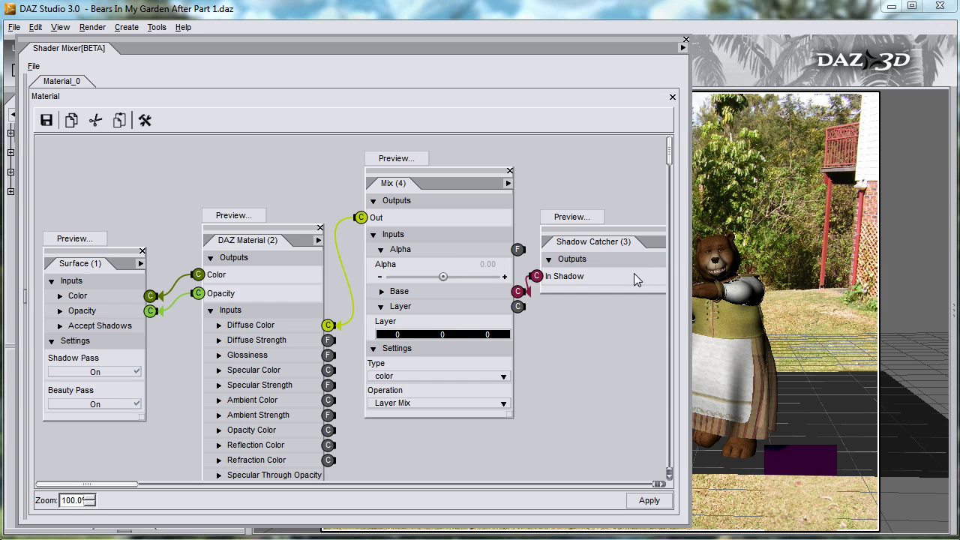
pyautogui.click(589, 275)
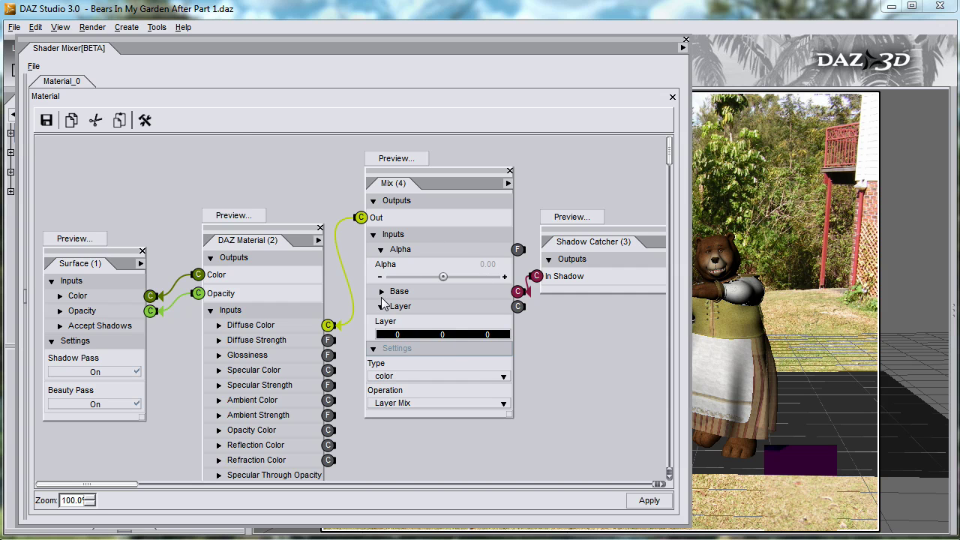
# - Move the Mix Out link from Diffuse Color to Opacity Color and apply the shader
pyautogui.rightClick(330, 325)
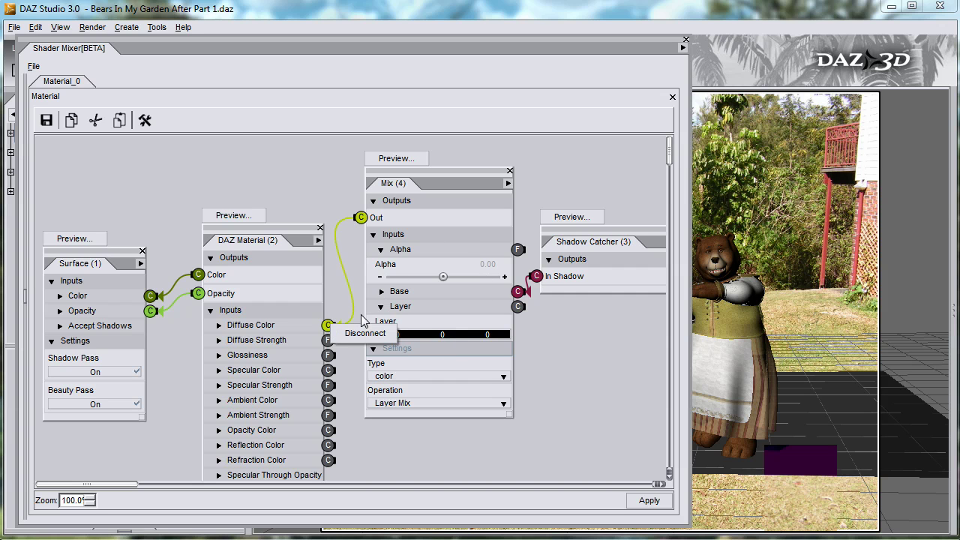
pyautogui.click(365, 333)
pyautogui.moveTo(361, 218); pyautogui.dragTo(329, 430)
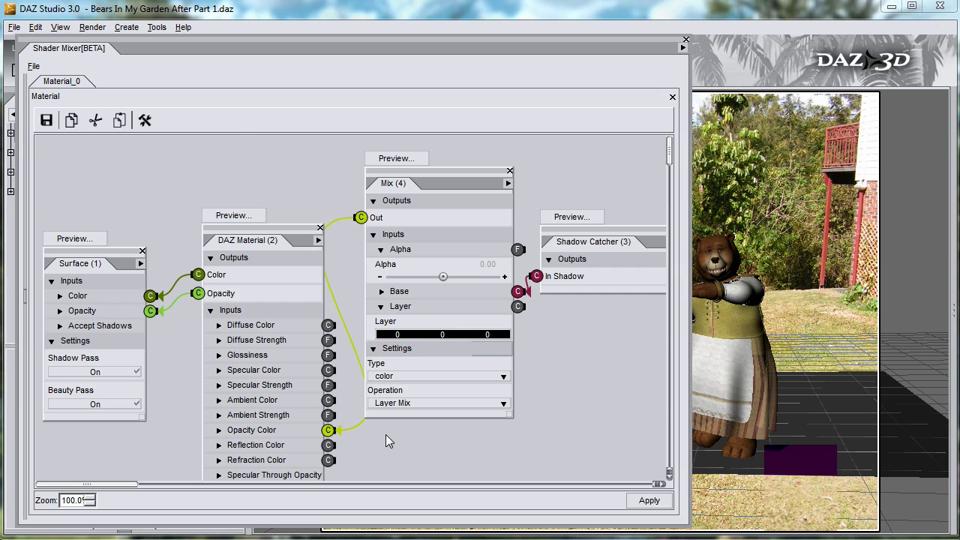
pyautogui.click(650, 501)
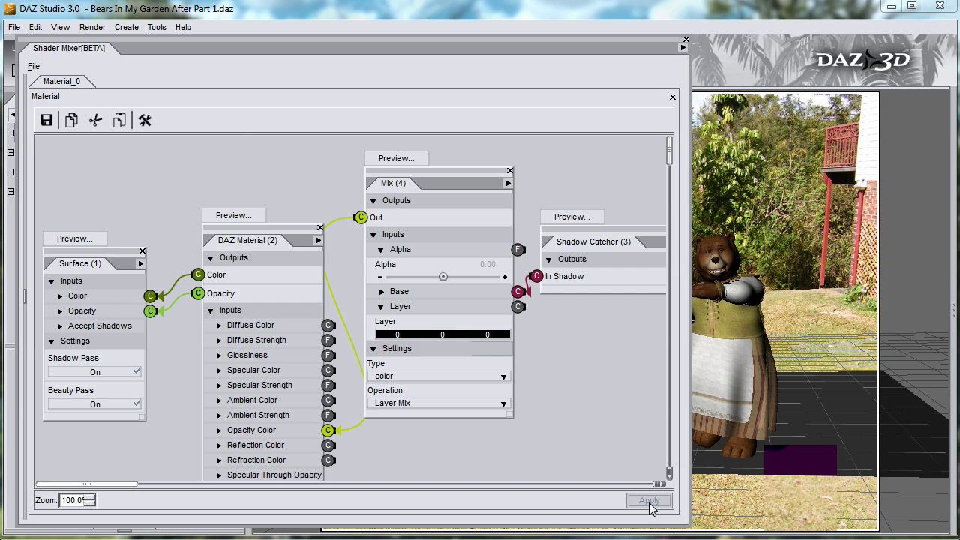
# - Close the Shader Mixer and render the full garden scene with both bears
pyautogui.click(686, 40)
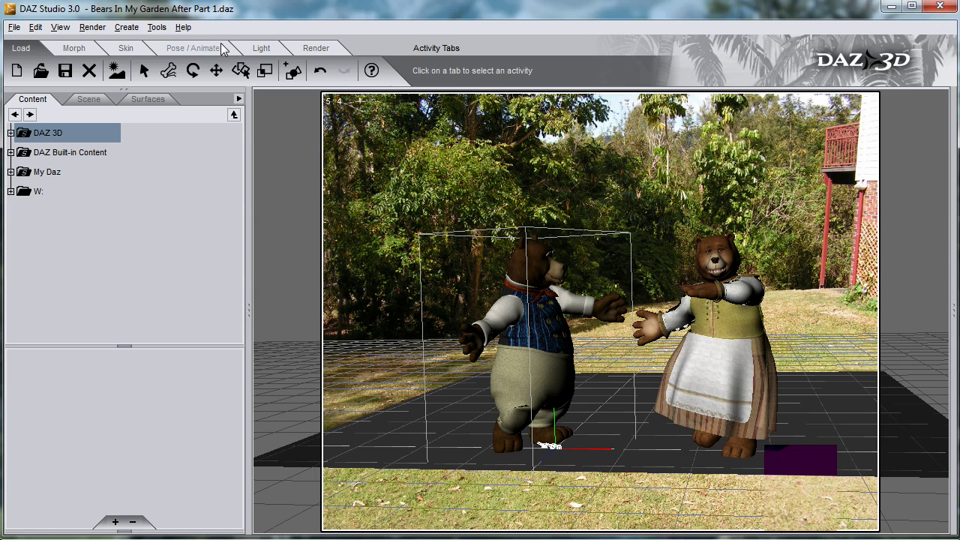
pyautogui.click(92, 27)
pyautogui.click(112, 43)
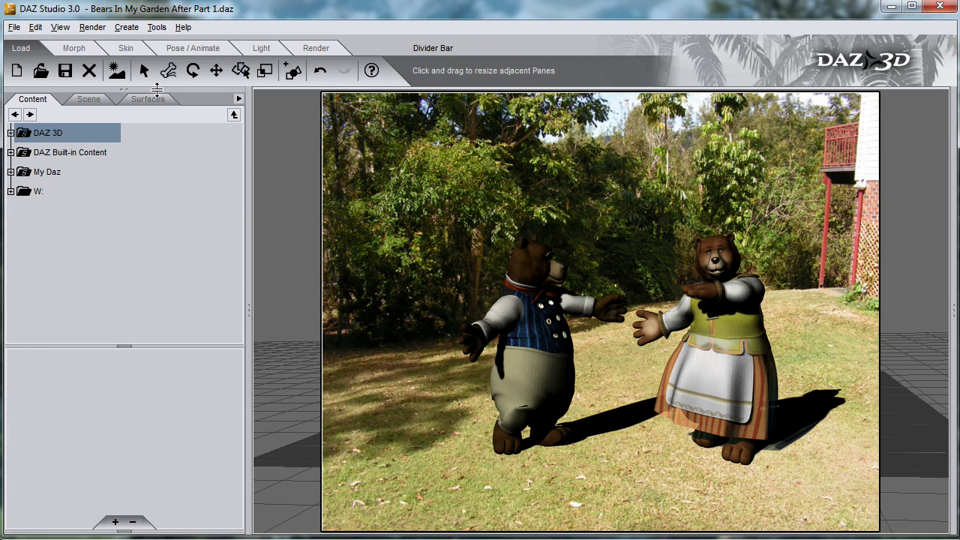
pyautogui.click(158, 98)
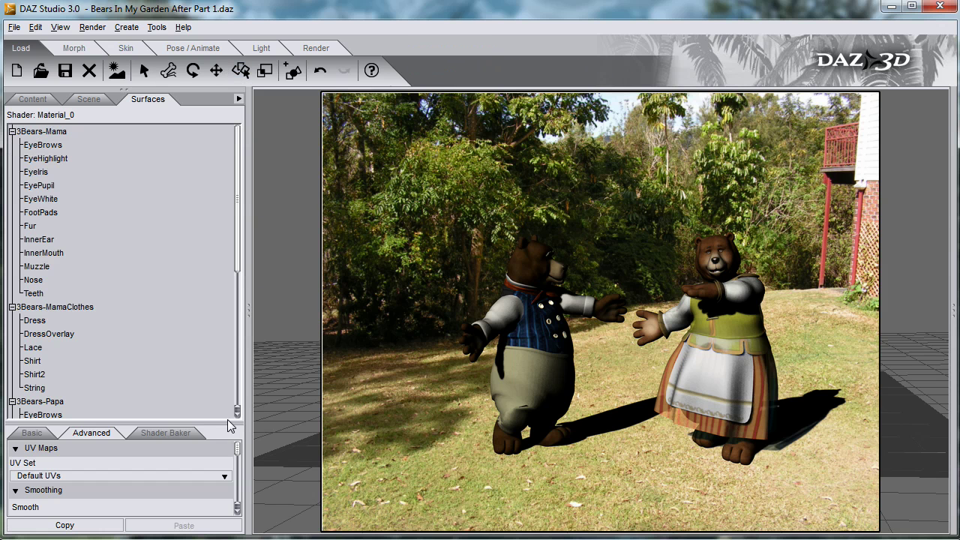
# - Set the ground's Mix (4) Alpha to 0.80 in Surfaces and re-render the scene
pyautogui.moveTo(230, 425); pyautogui.dragTo(205, 243)
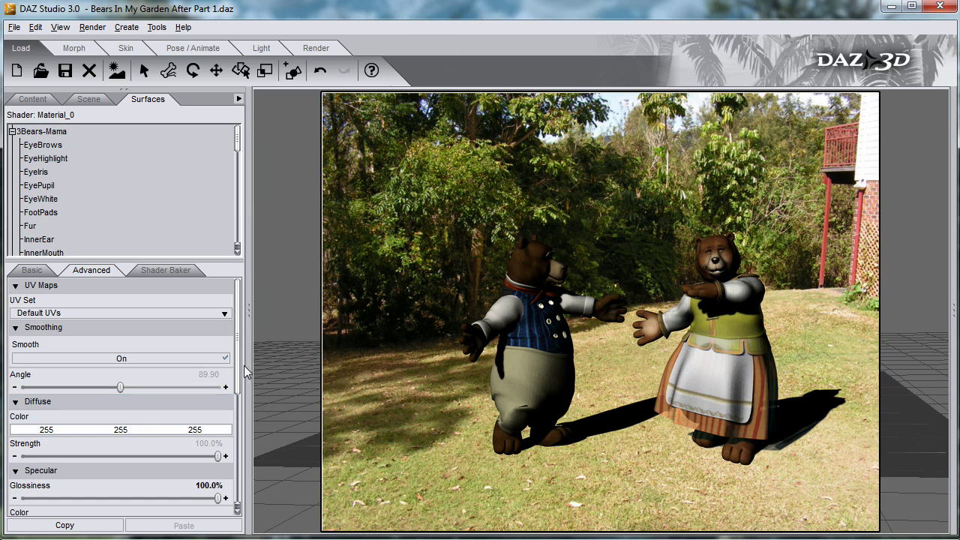
pyautogui.moveTo(239, 368); pyautogui.dragTo(239, 471)
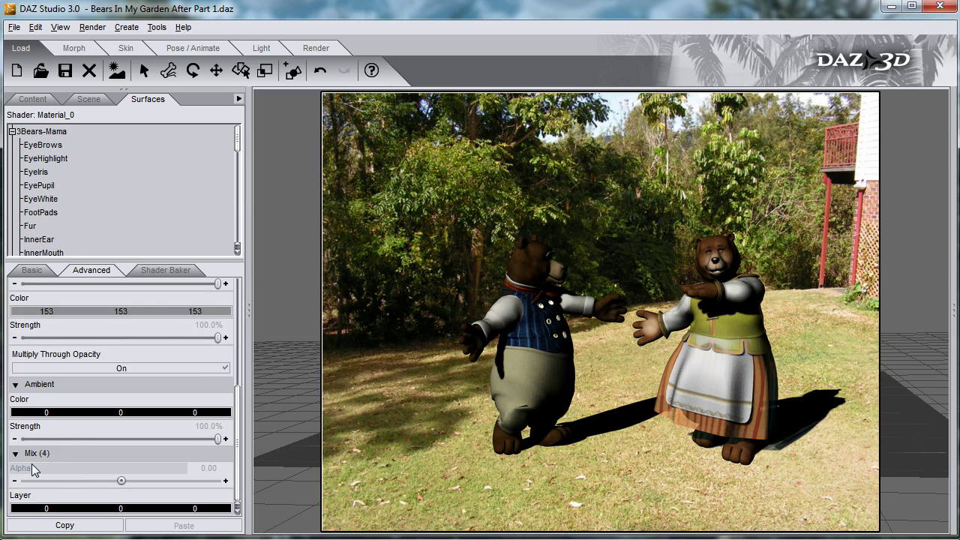
pyautogui.click(206, 472)
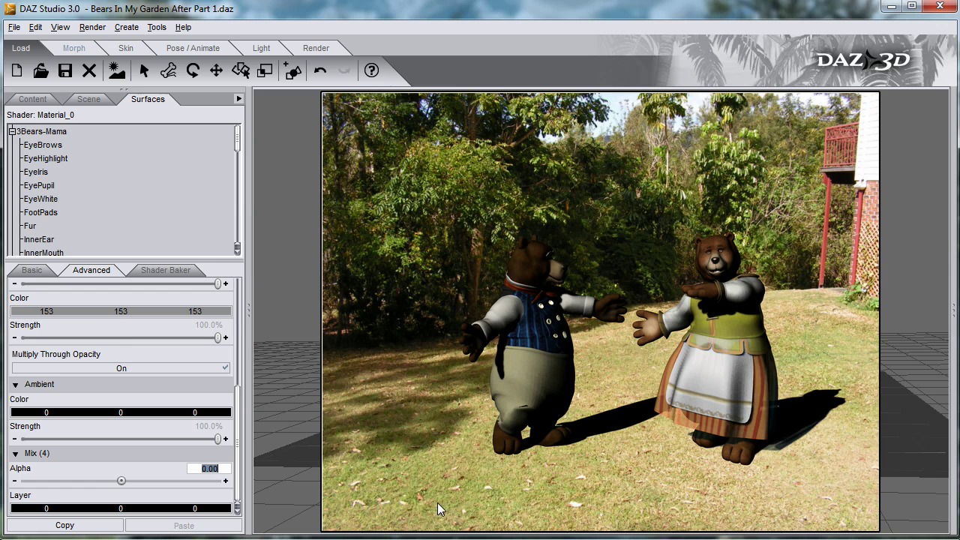
pyautogui.write('.8')
pyautogui.press('Return')
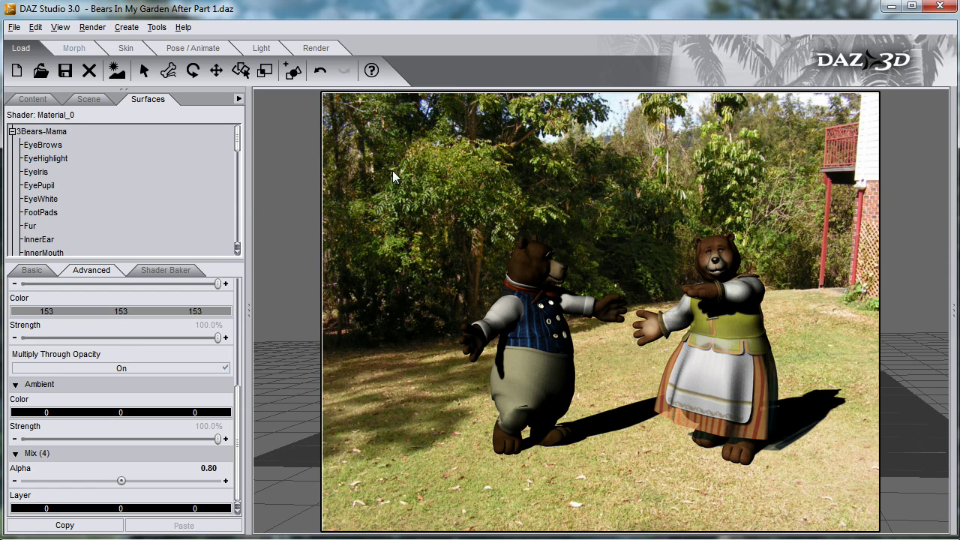
pyautogui.click(80, 27)
pyautogui.click(113, 46)
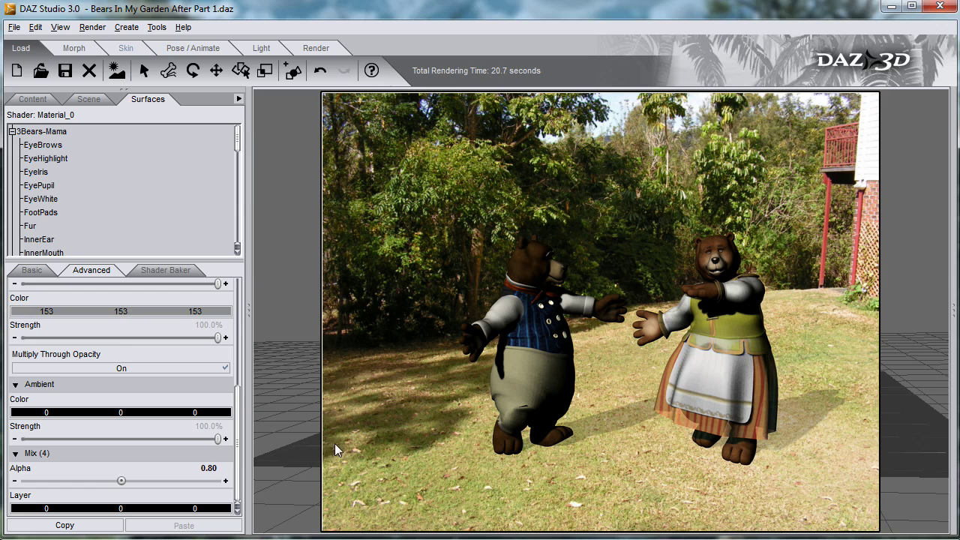
# - Rename the Alpha parameter to 'Shadow Strength' with Min 0, Max 1 and Respect Limits set to Yes
pyautogui.doubleClick(28, 471)
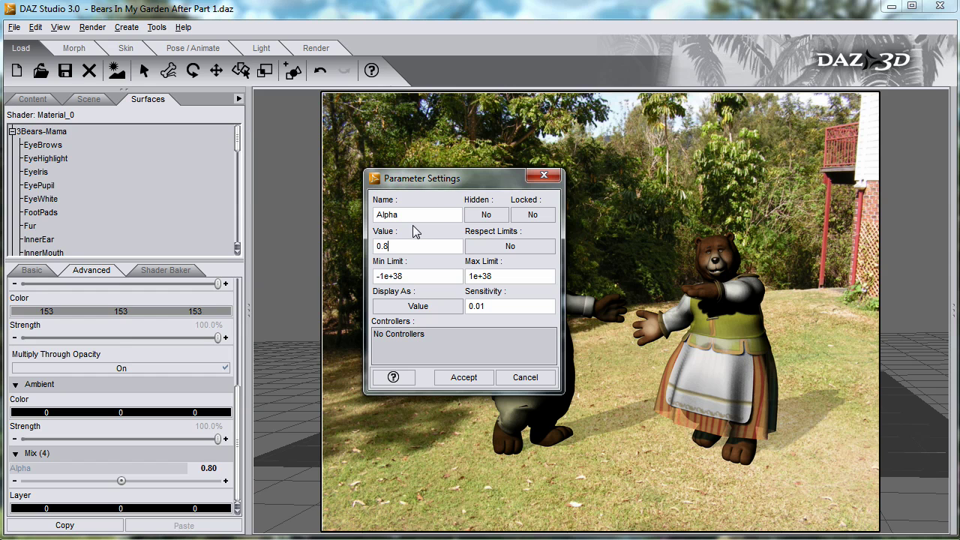
pyautogui.moveTo(433, 217); pyautogui.dragTo(342, 223)
pyautogui.write('Shadow Strength')
pyautogui.moveTo(417, 274); pyautogui.dragTo(347, 284)
pyautogui.write('0')
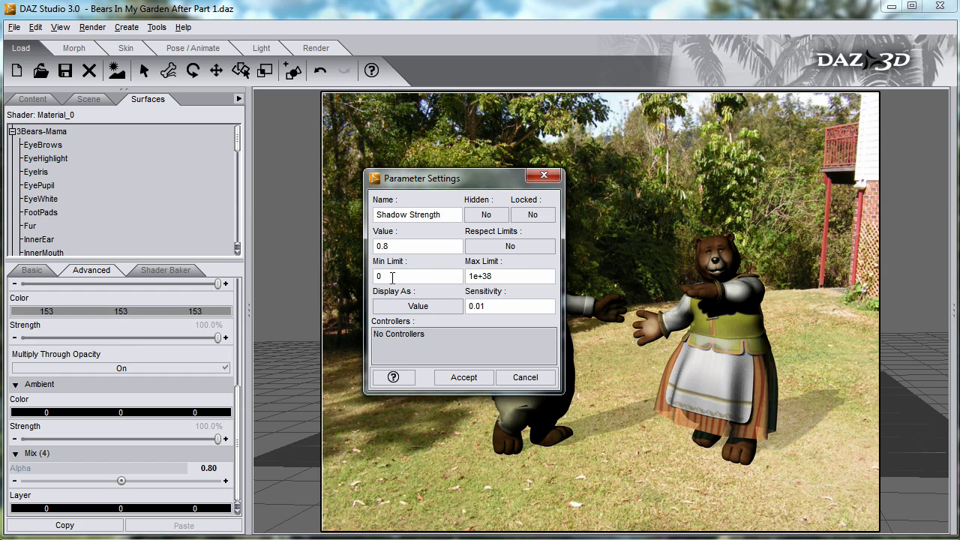
pyautogui.moveTo(503, 277); pyautogui.dragTo(443, 283)
pyautogui.write('1')
pyautogui.click(519, 249)
pyautogui.click(525, 264)
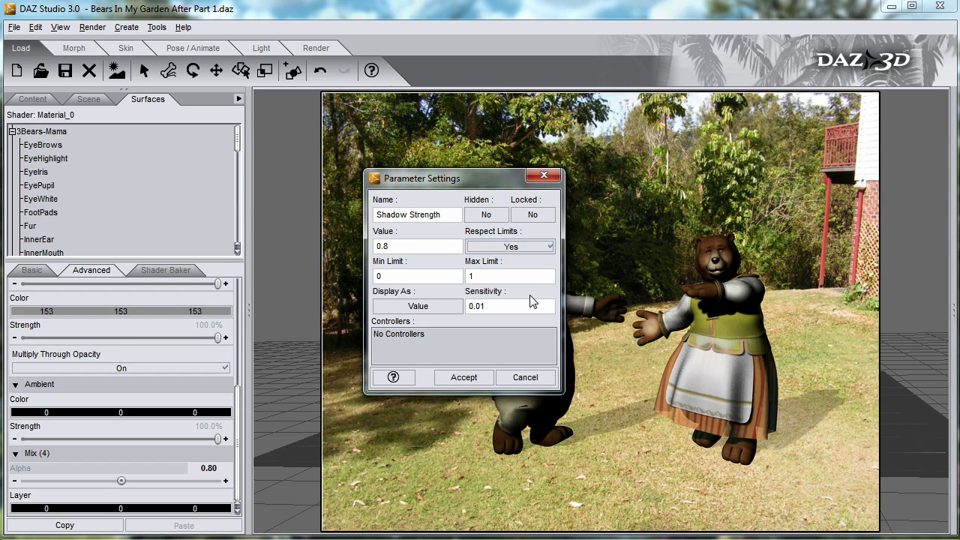
pyautogui.click(469, 379)
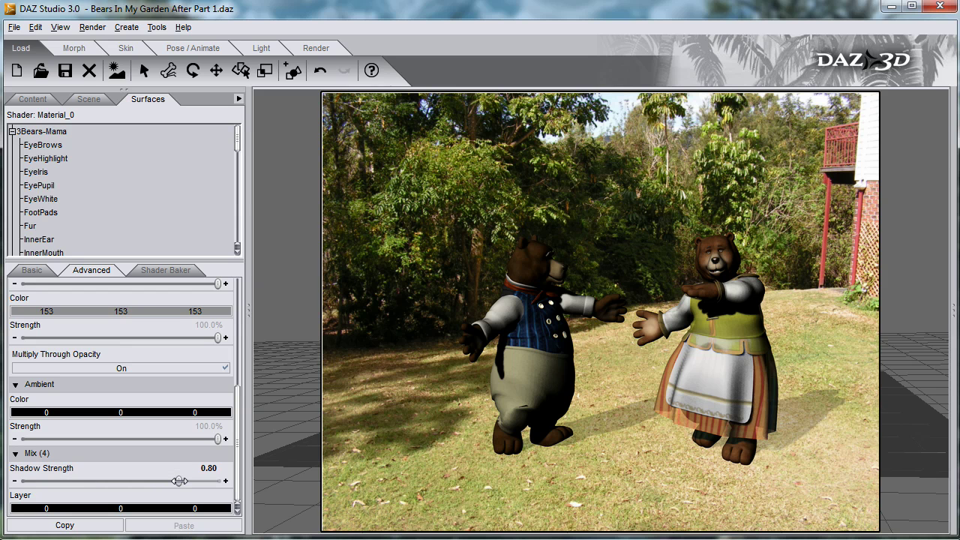
# - Raise Shadow Strength to 1.00, hide the Layer parameter, and select the bear's FootPads surface
pyautogui.moveTo(179, 481); pyautogui.dragTo(255, 475)
pyautogui.doubleClick(28, 499)
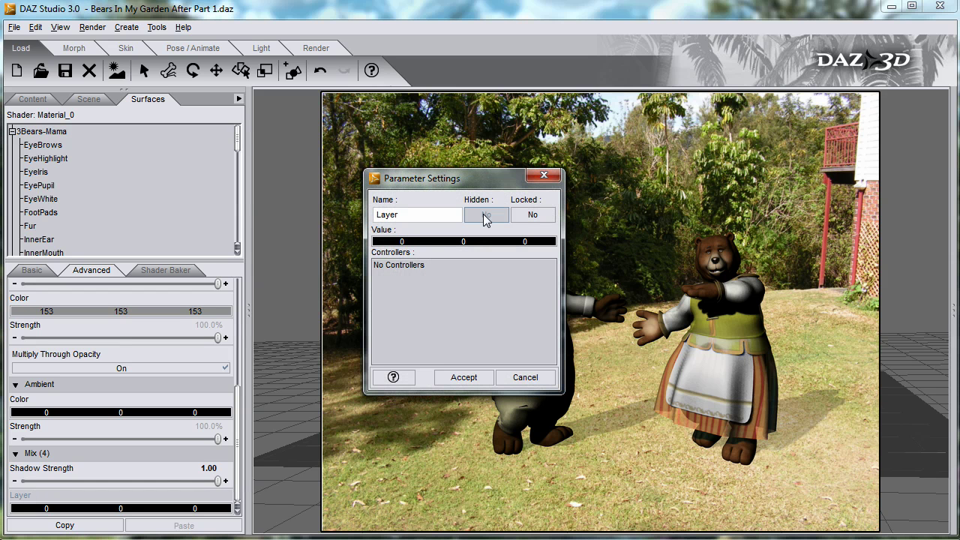
pyautogui.click(466, 379)
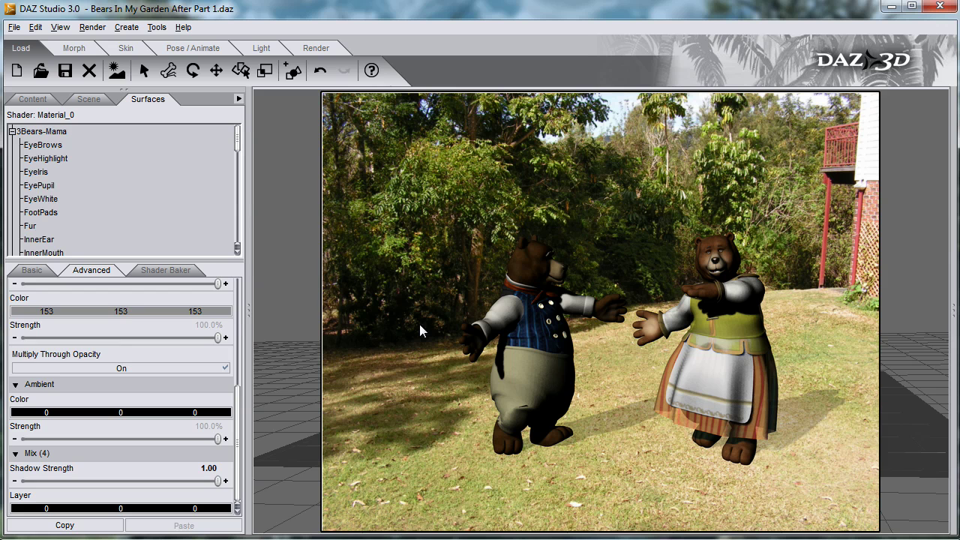
pyautogui.click(57, 213)
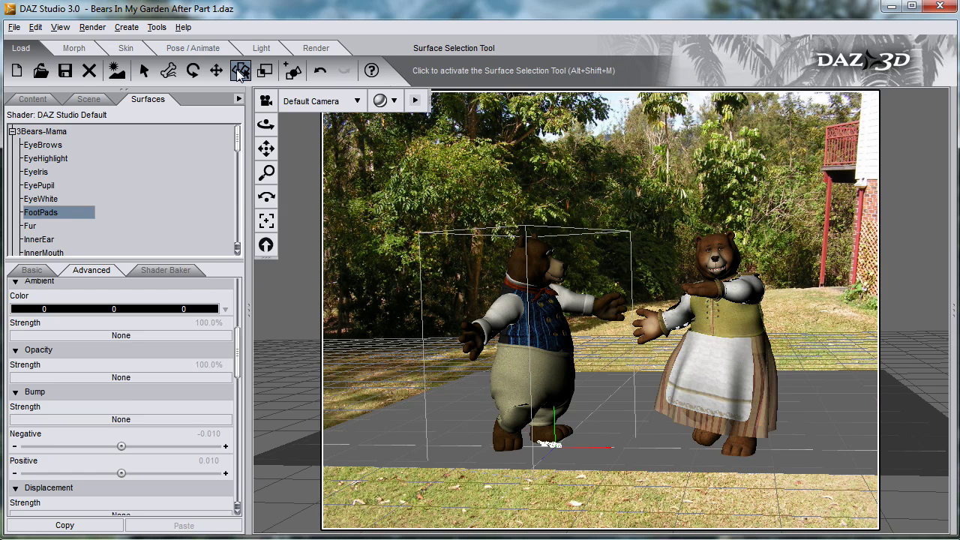
pyautogui.click(241, 71)
pyautogui.click(416, 443)
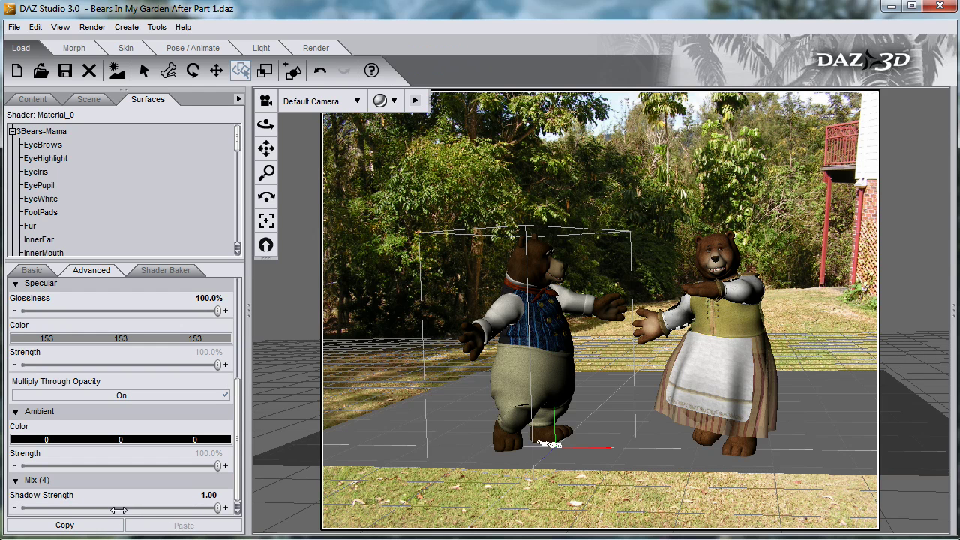
pyautogui.click(60, 27)
pyautogui.moveTo(75, 92)
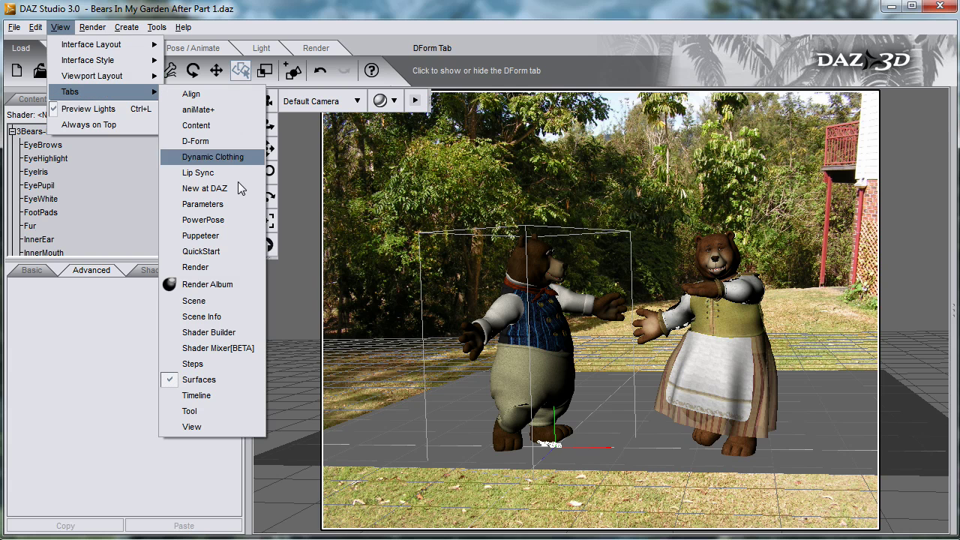
pyautogui.click(227, 349)
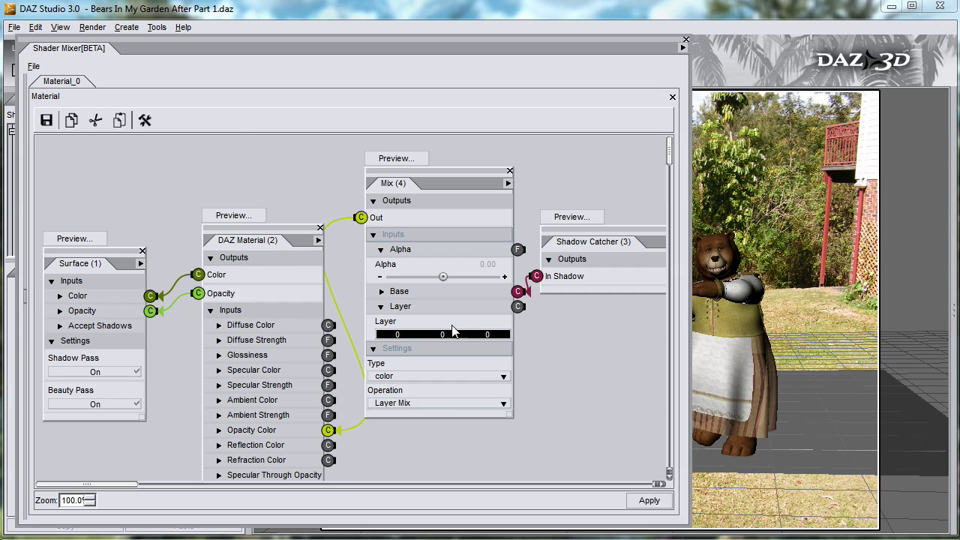
pyautogui.click(685, 41)
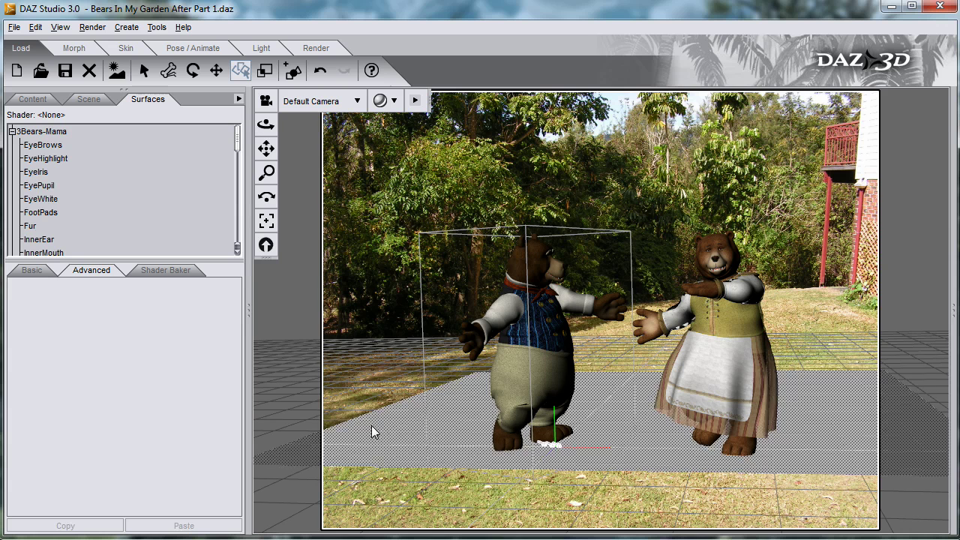
# - Enter 0.6 for the ground's Shadow Strength and render the bear scene with Render > Render
pyautogui.click(209, 496)
pyautogui.write('0.6')
pyautogui.press('Return')
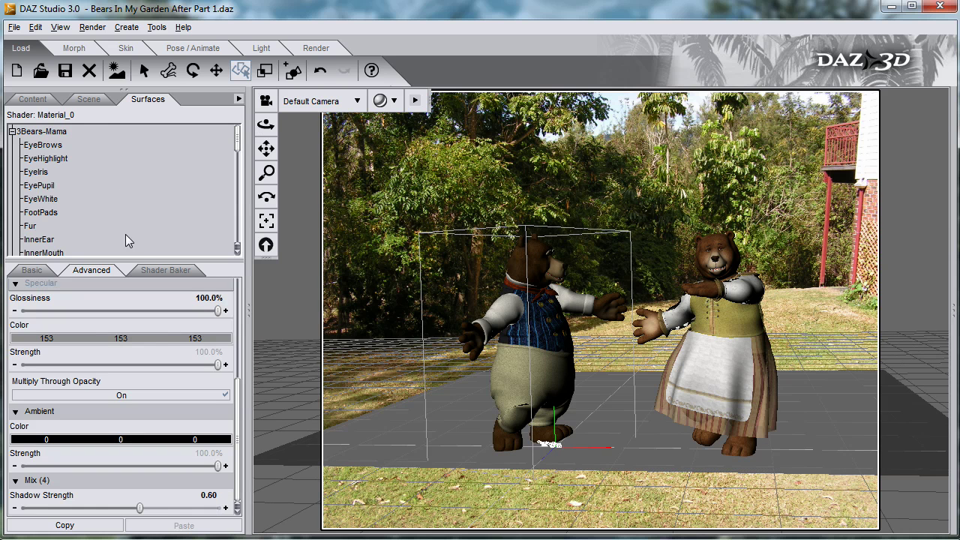
pyautogui.click(92, 27)
pyautogui.click(113, 41)
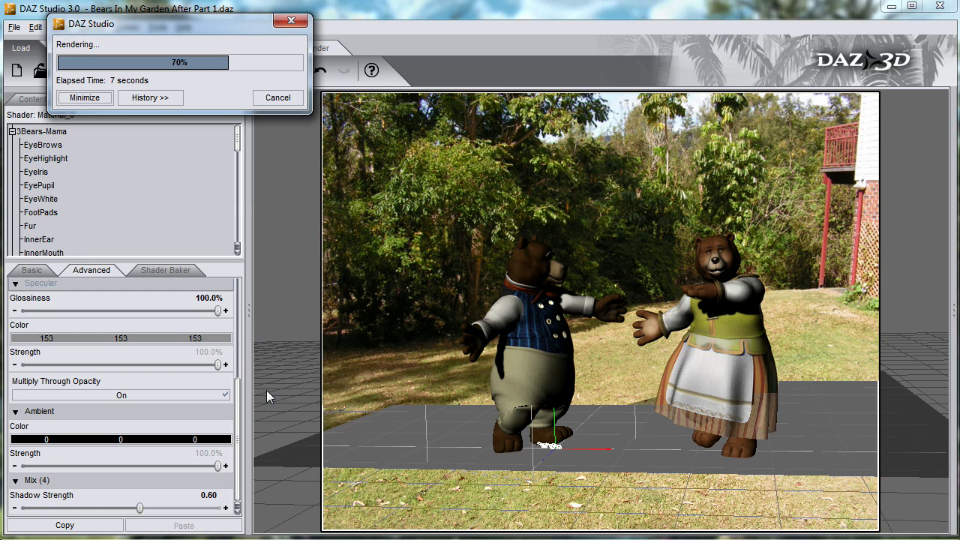